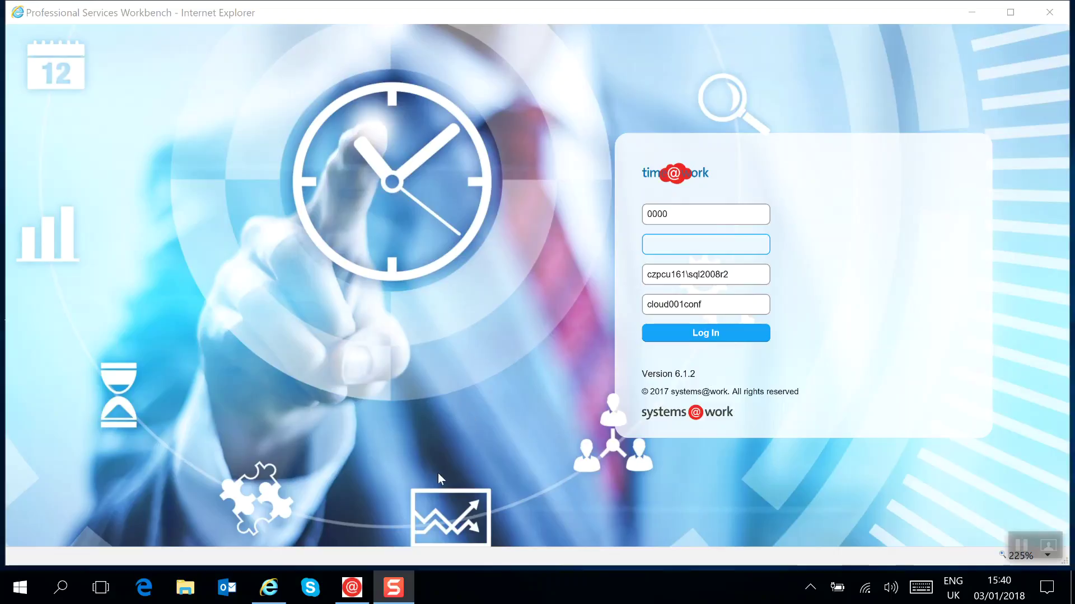
Step: Enter the account password on the login form and log in
{"action": "left_click", "coordinate": [667, 246]}
{"action": "type", "text": "•••••"}
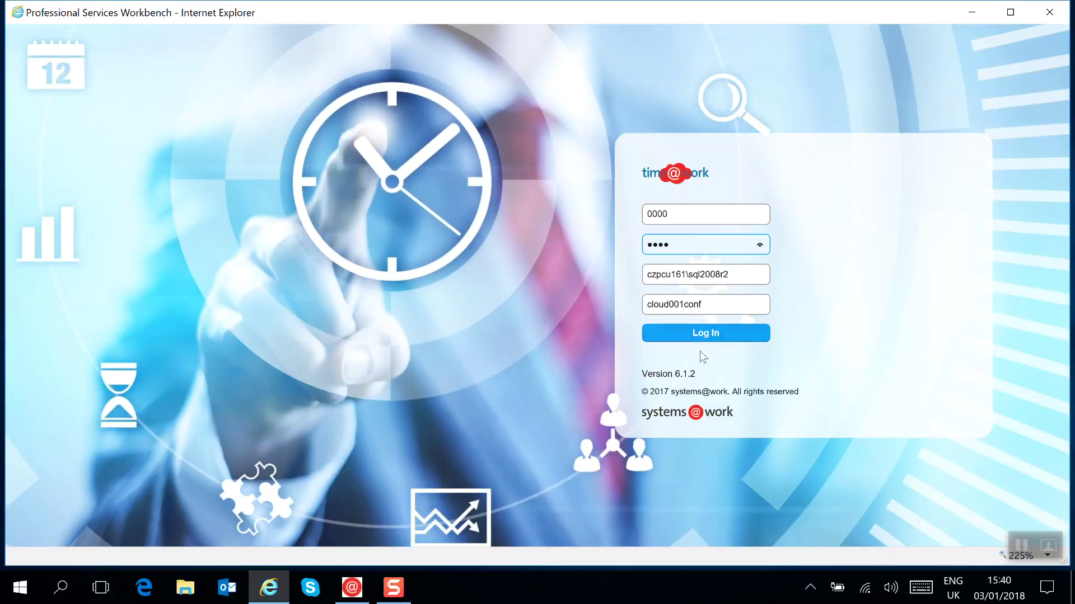
{"action": "left_click", "coordinate": [701, 335]}
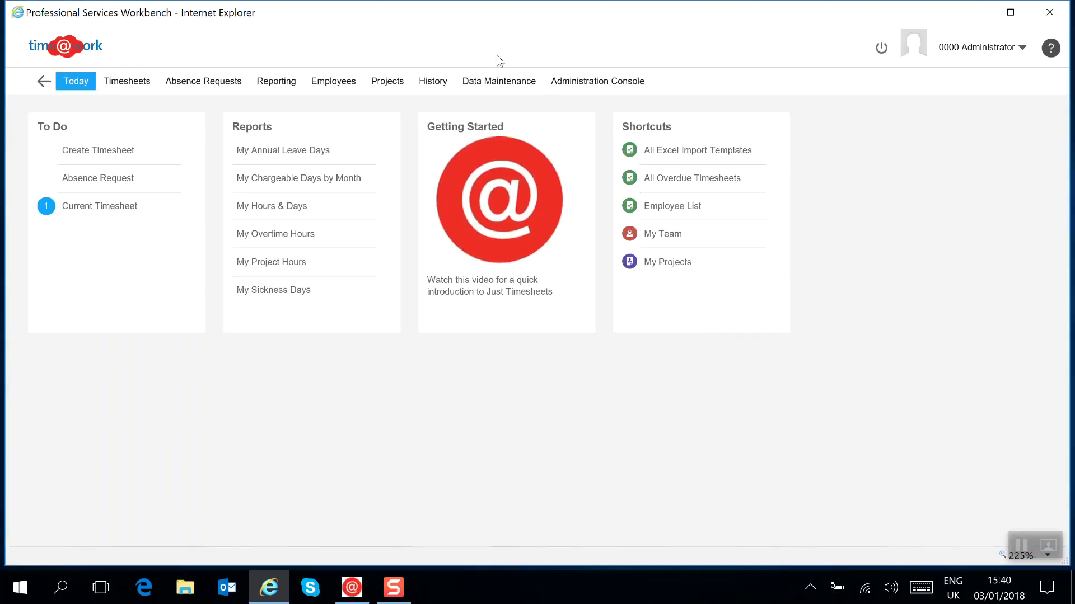
Step: Start a new exchange rate record in Data Maintenance with source currency USD and resulting currency GBP
{"action": "left_click", "coordinate": [500, 83]}
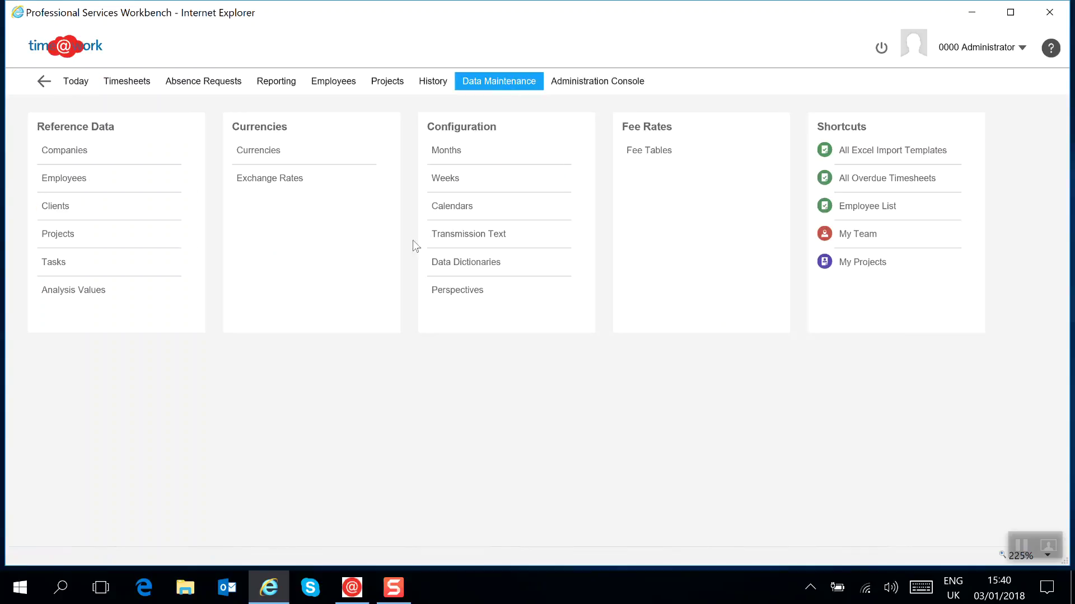
{"action": "left_click", "coordinate": [292, 178]}
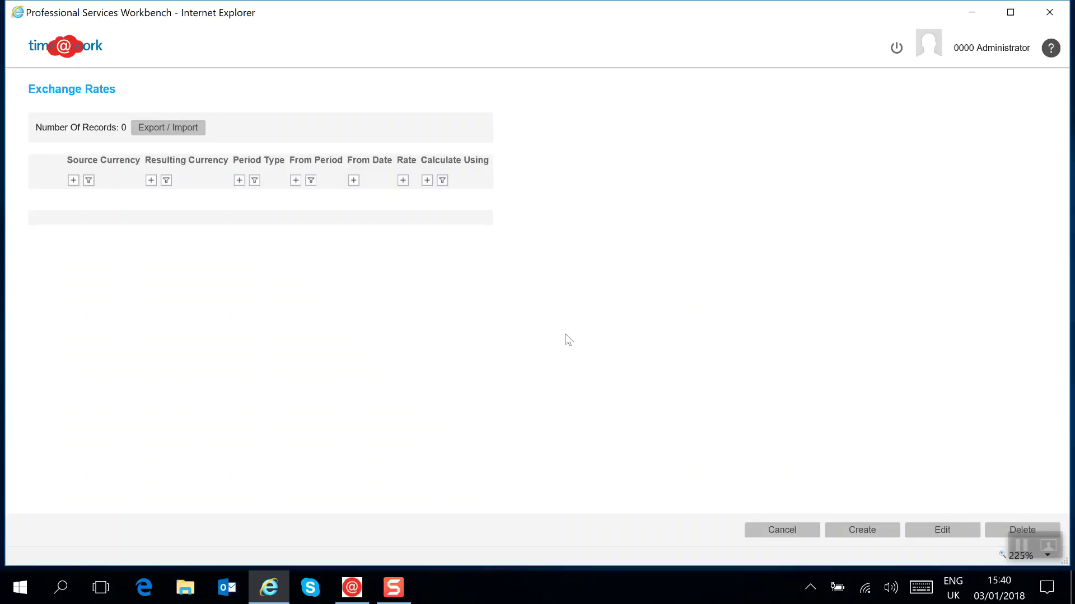
{"action": "left_click", "coordinate": [844, 530]}
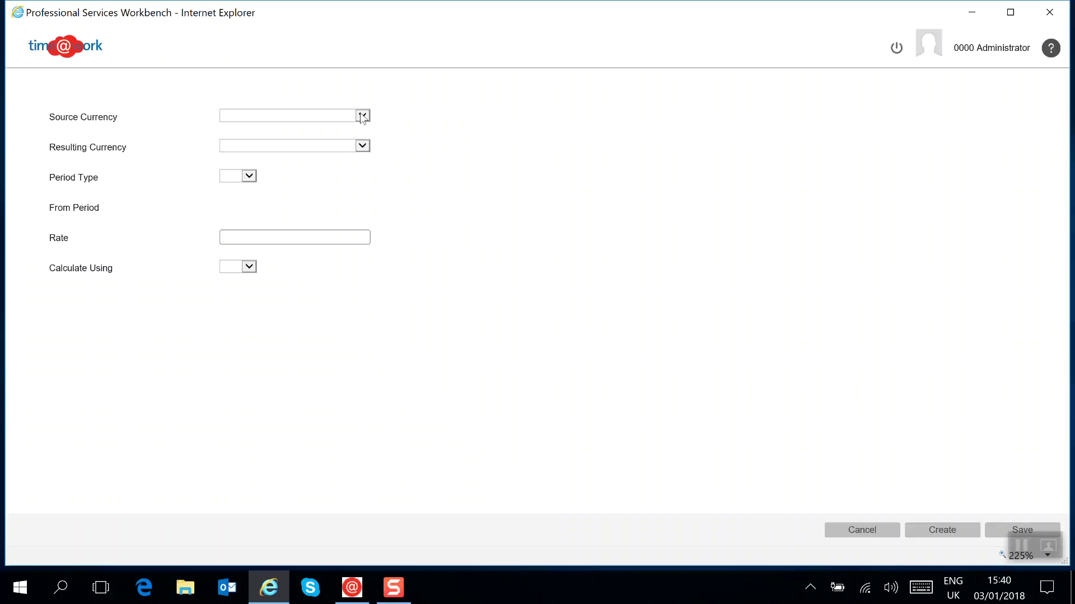
{"action": "left_click", "coordinate": [363, 116]}
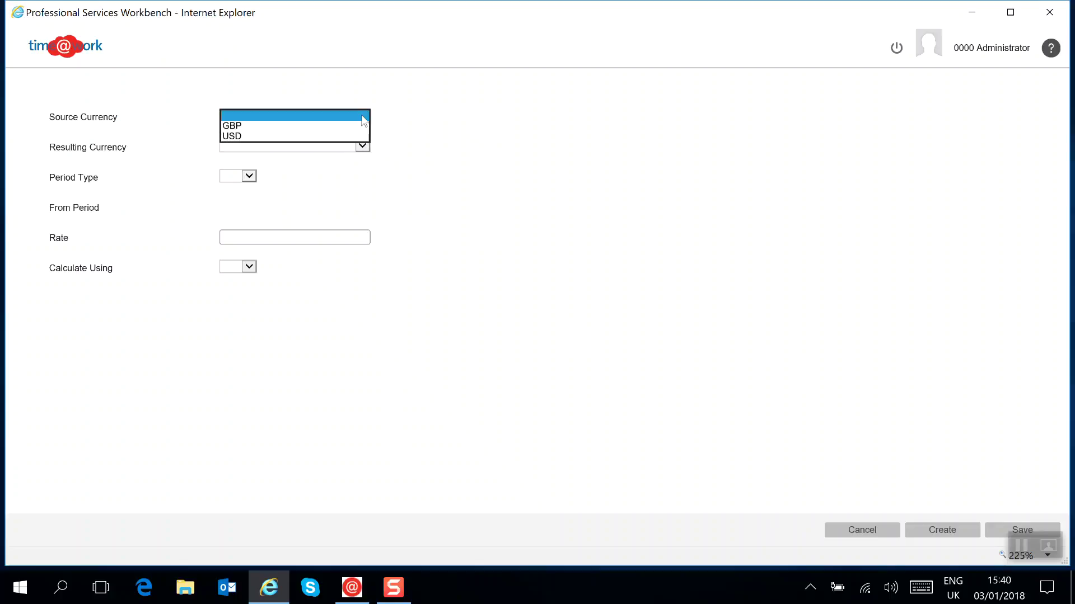
{"action": "left_click", "coordinate": [238, 137]}
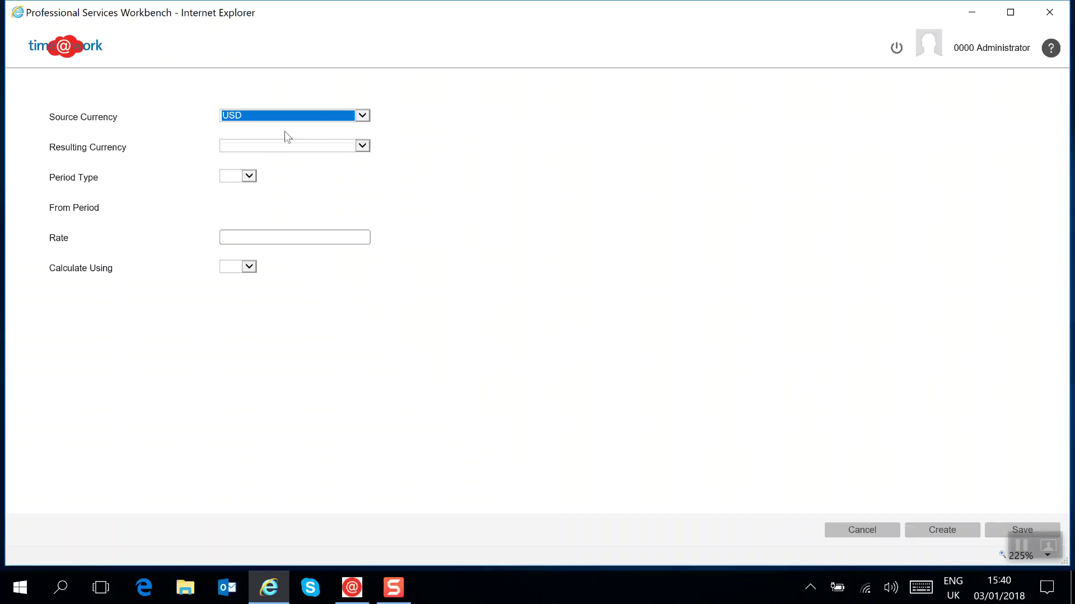
{"action": "left_click", "coordinate": [363, 146]}
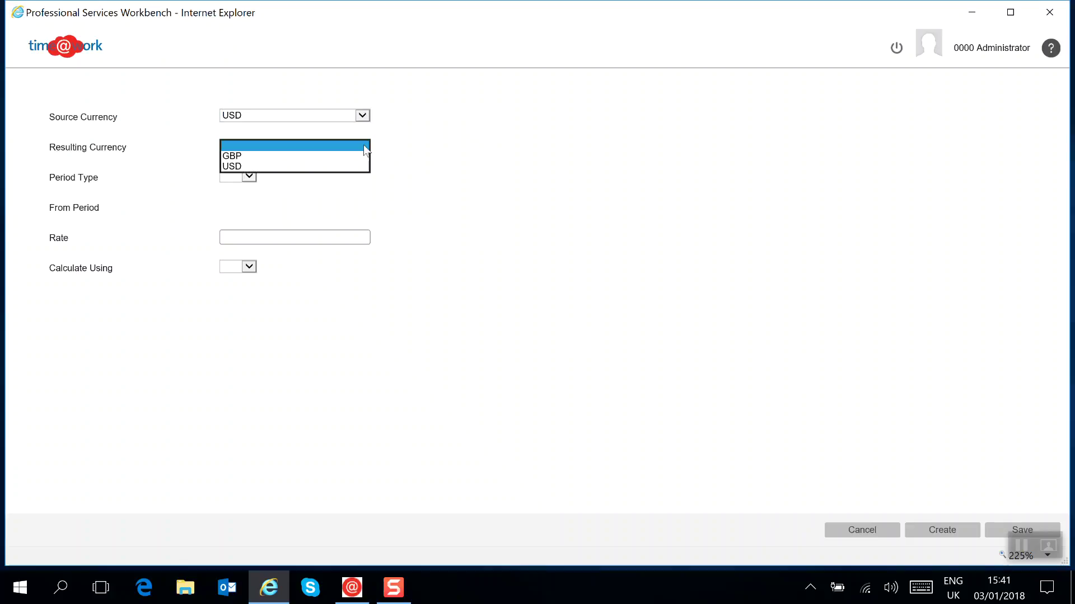
{"action": "left_click", "coordinate": [247, 155]}
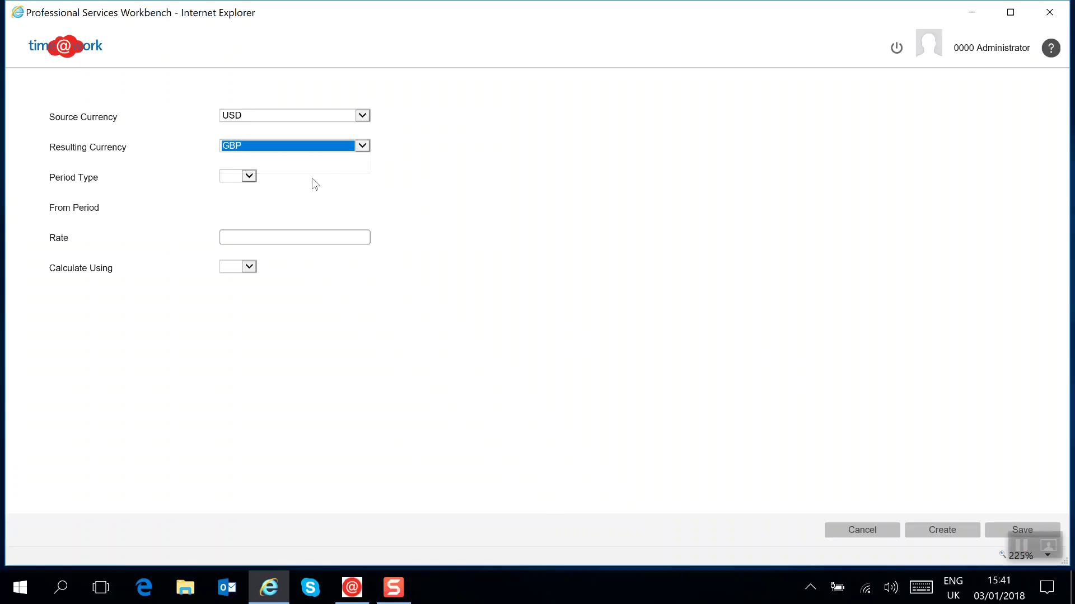
Step: Set the exchange rate's period type to D and its from date to 01-01-18
{"action": "left_click", "coordinate": [249, 176]}
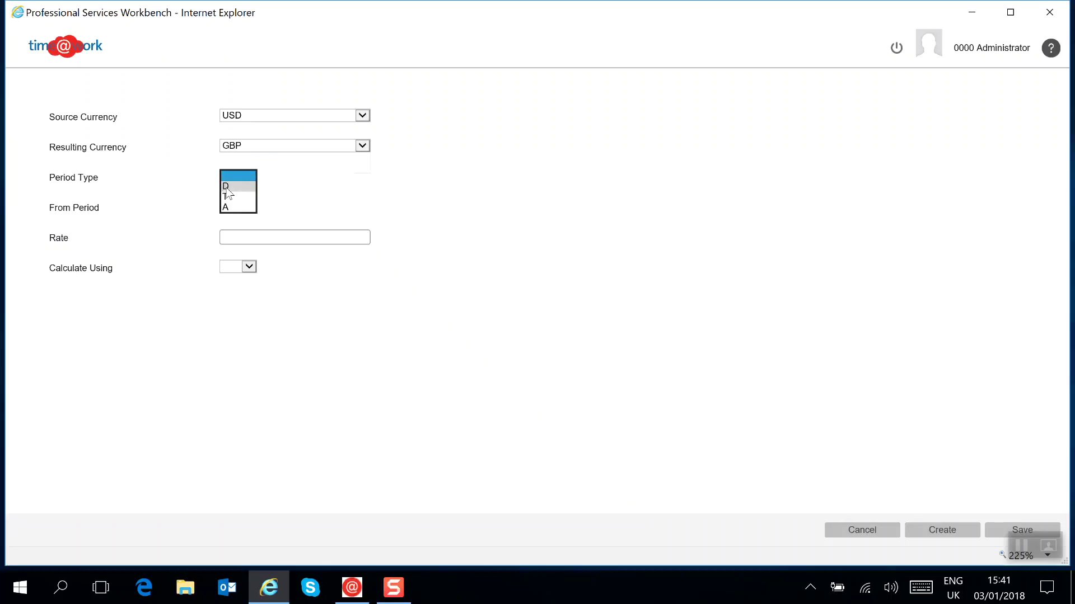
{"action": "left_click", "coordinate": [226, 186]}
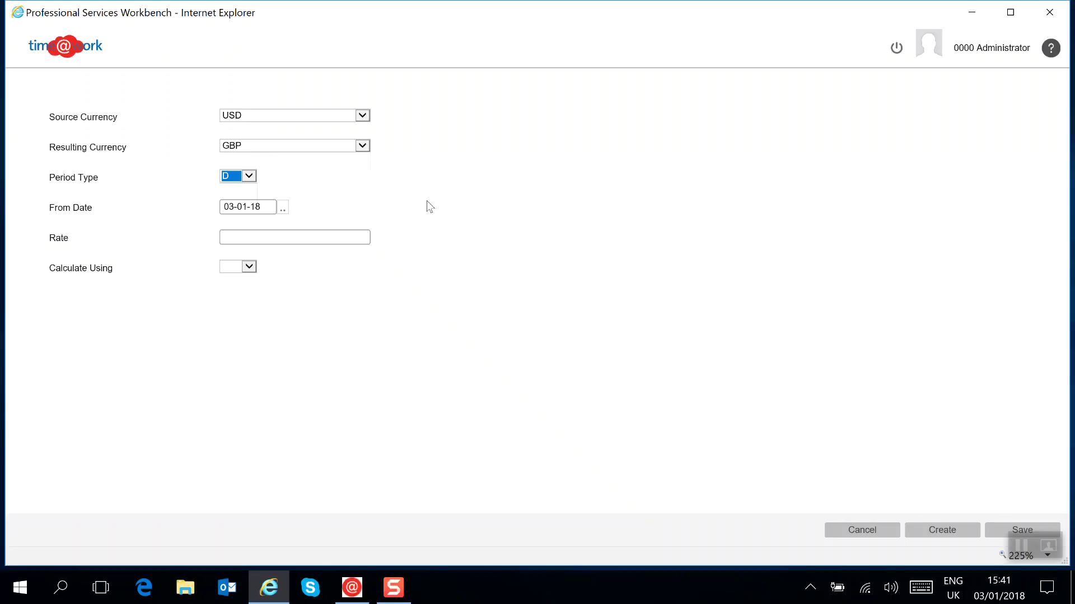
{"action": "left_click", "coordinate": [282, 210]}
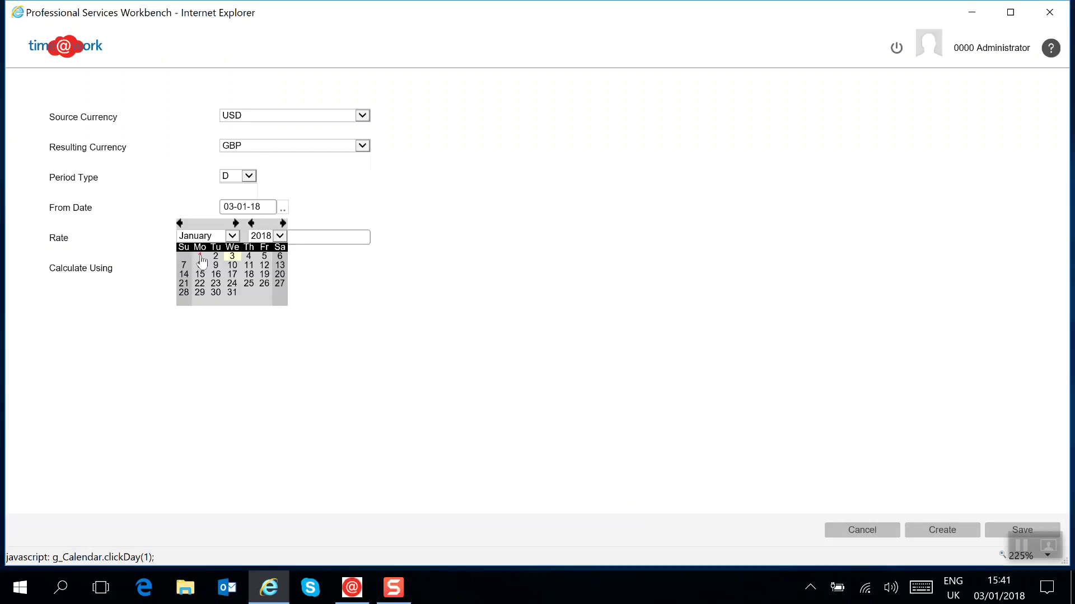
{"action": "left_click", "coordinate": [200, 259]}
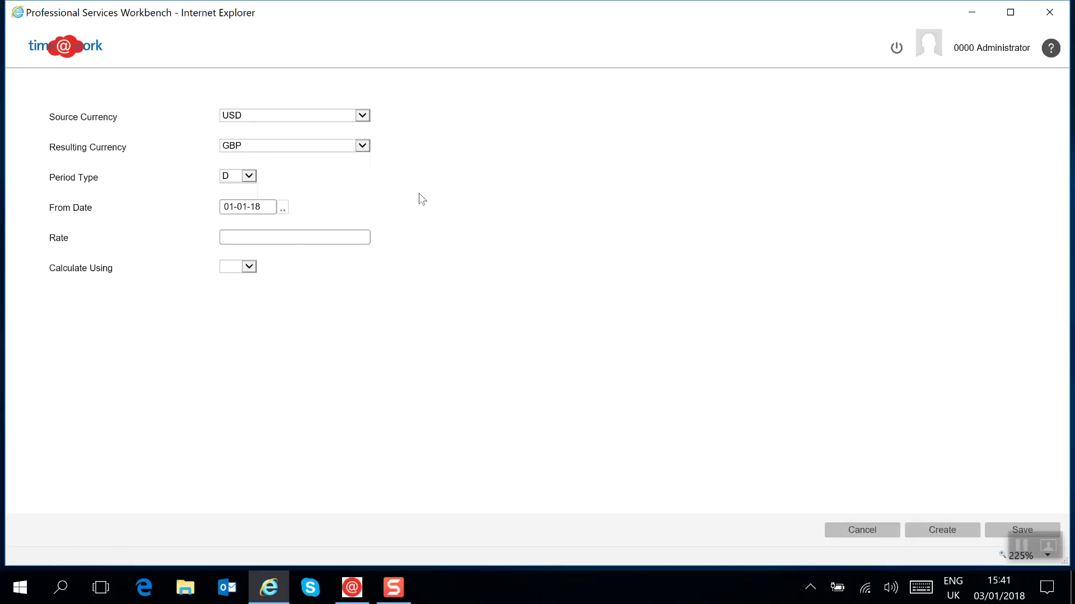
Step: Set the rate to 1.45, calculated using division (/), and save the exchange rate record
{"action": "left_click", "coordinate": [242, 237]}
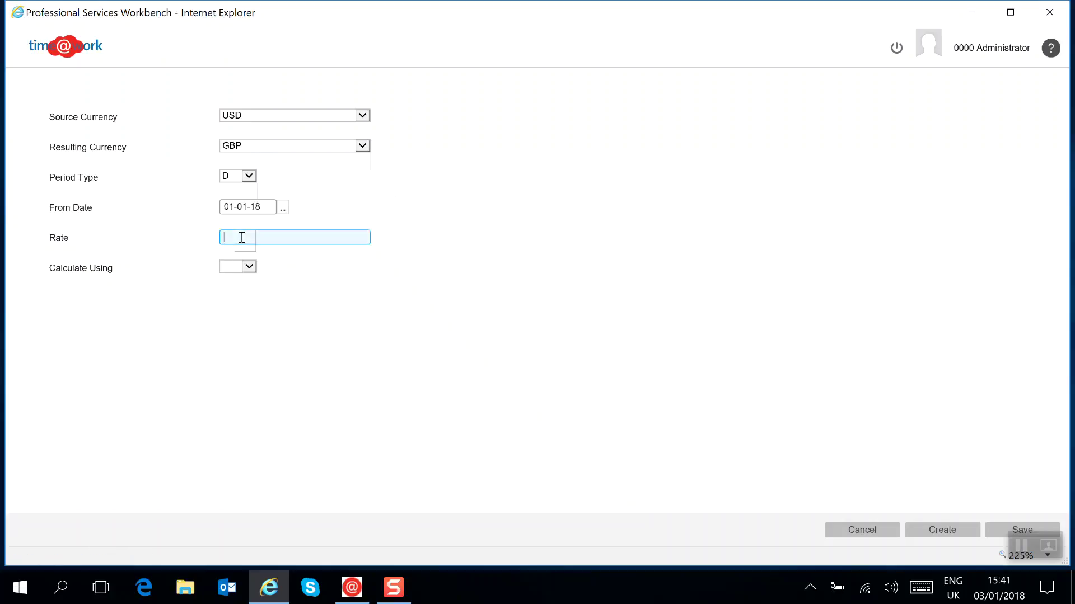
{"action": "type", "text": "1.45"}
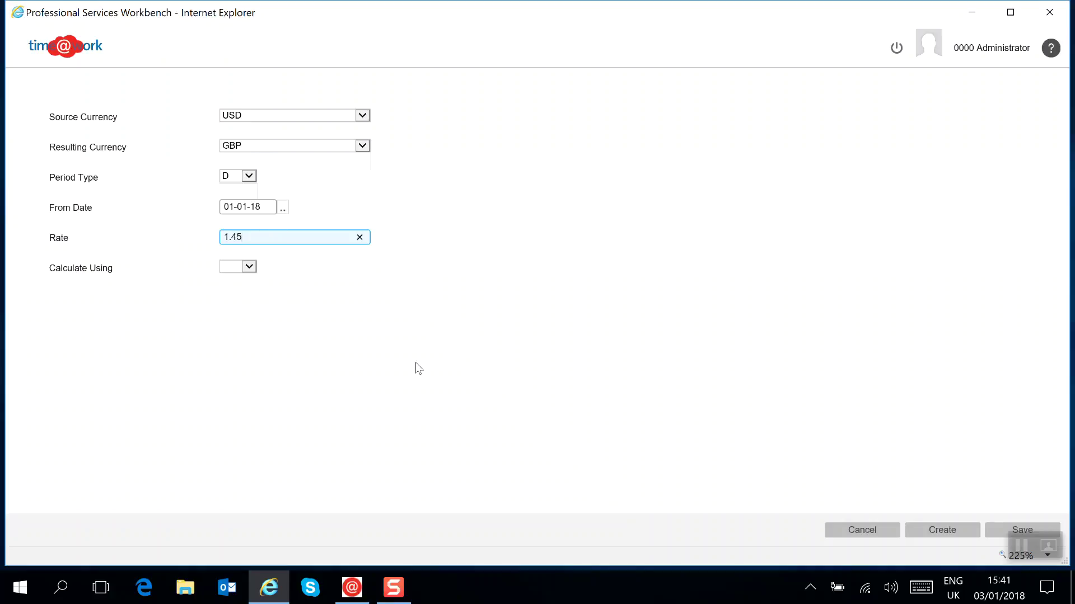
{"action": "left_click", "coordinate": [250, 267]}
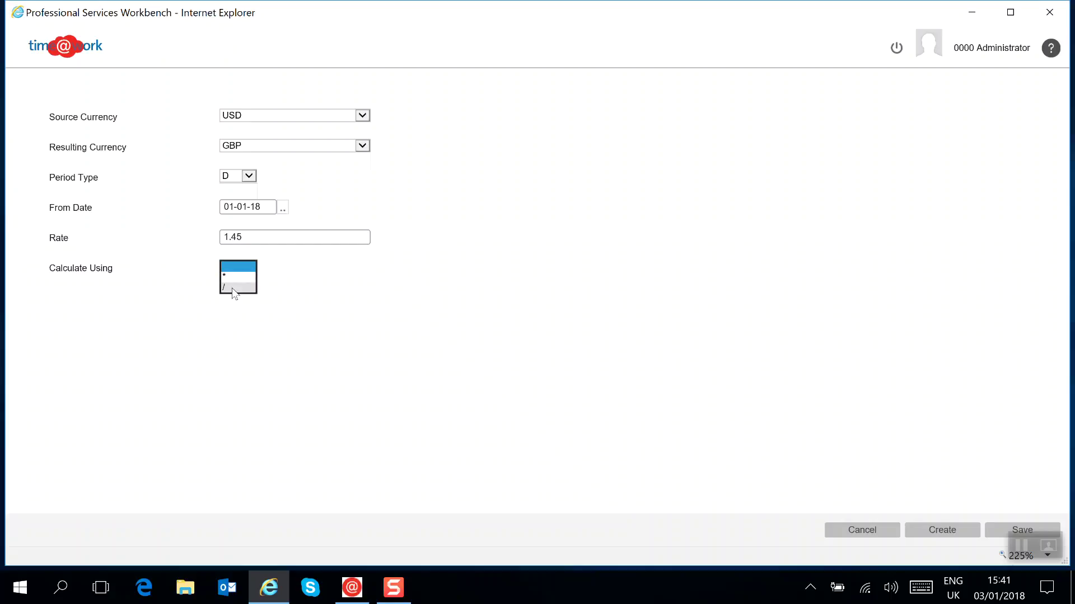
{"action": "left_click", "coordinate": [232, 287]}
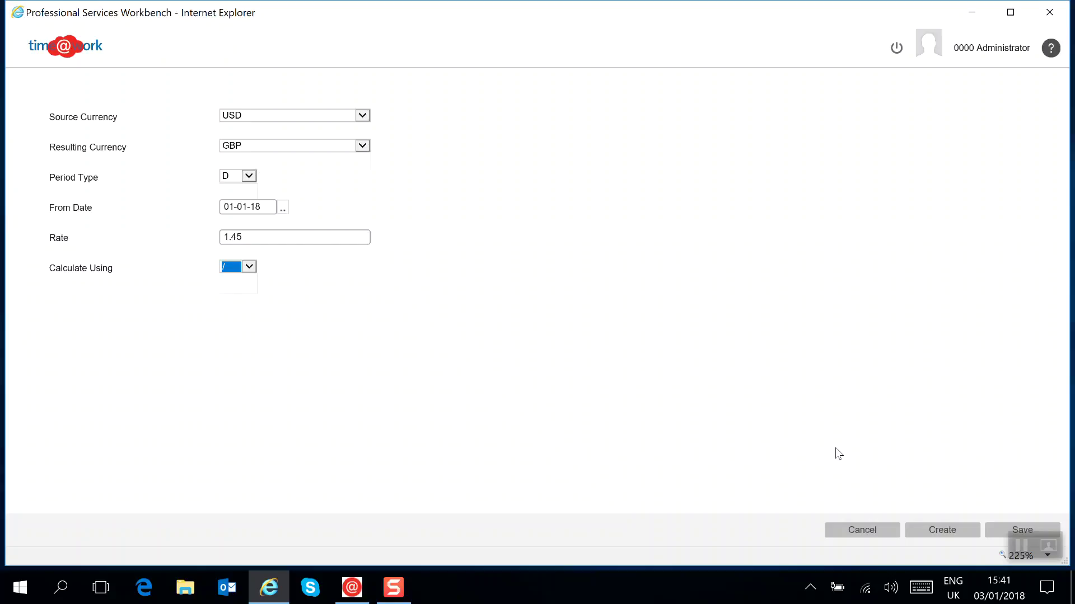
{"action": "left_click", "coordinate": [1022, 529]}
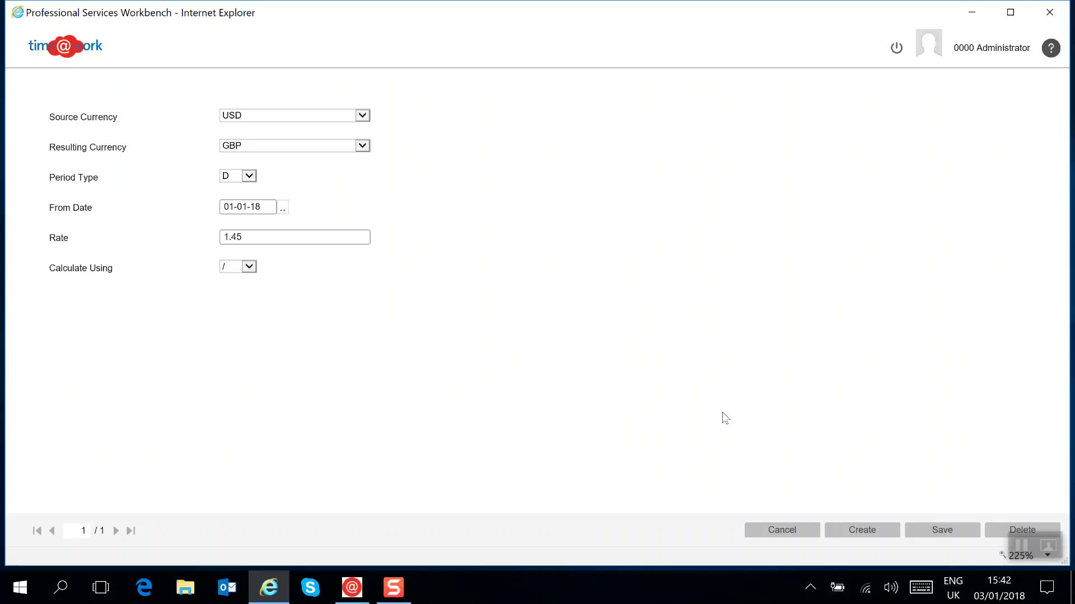
{"action": "left_click", "coordinate": [938, 539]}
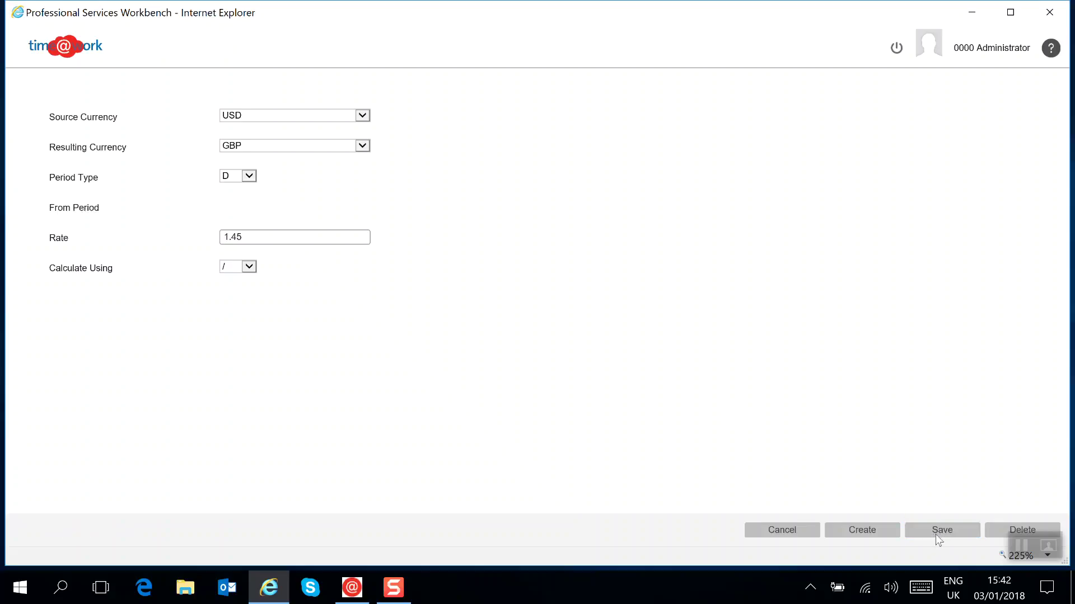
Step: Start another exchange rate record with source currency USD and resulting currency GBP
{"action": "left_click", "coordinate": [880, 537]}
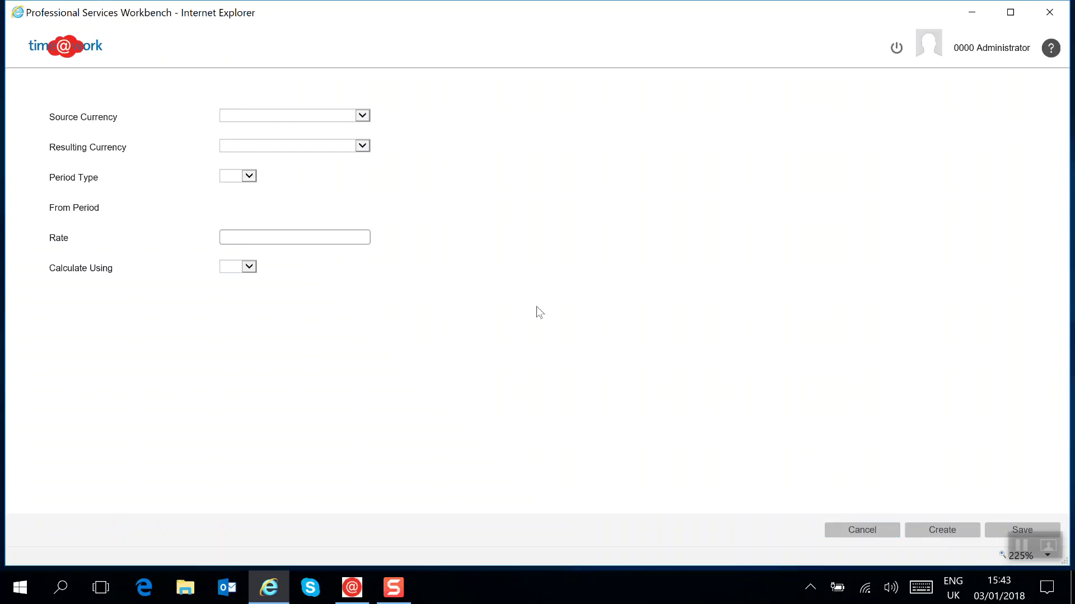
{"action": "left_click", "coordinate": [364, 116]}
{"action": "left_click", "coordinate": [299, 140]}
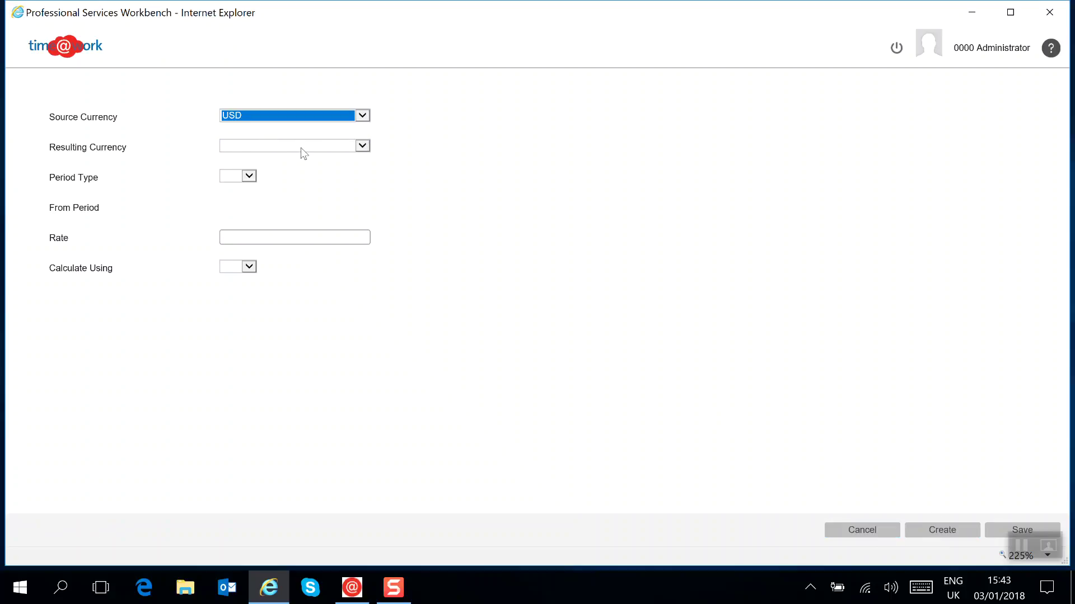
{"action": "left_click", "coordinate": [301, 147]}
{"action": "left_click", "coordinate": [255, 157]}
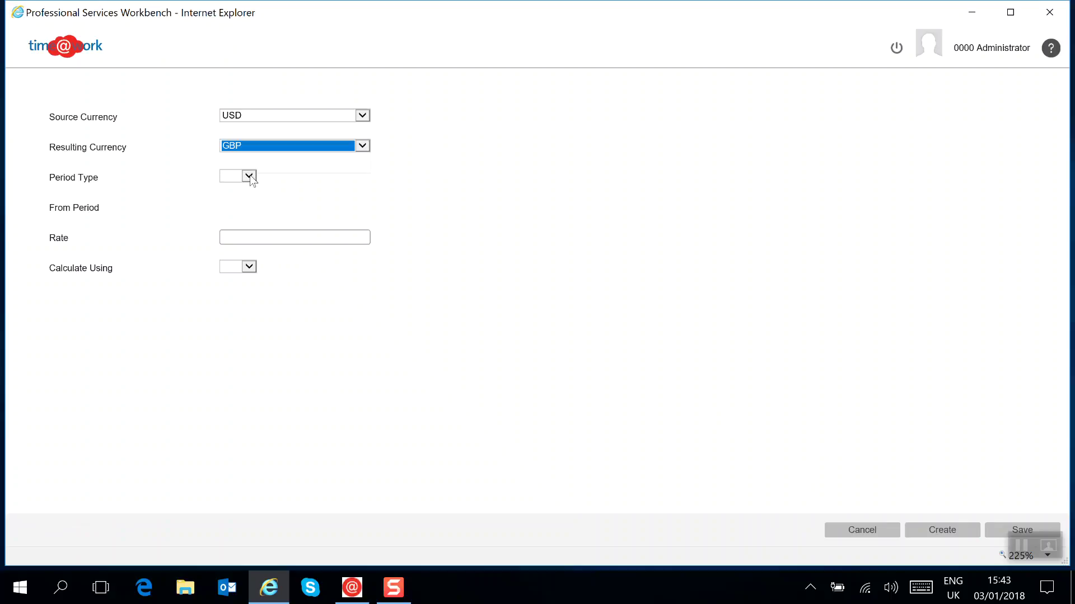
Step: Give the second exchange rate period type D and the from date 02-01-18
{"action": "left_click", "coordinate": [249, 177]}
{"action": "left_click", "coordinate": [233, 185]}
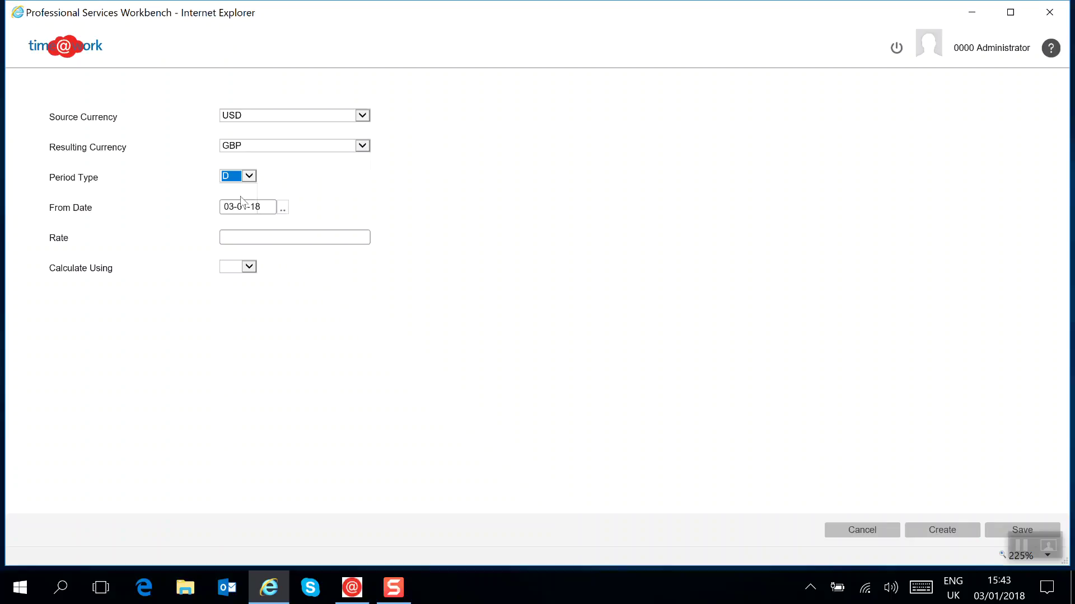
{"action": "left_click", "coordinate": [284, 209]}
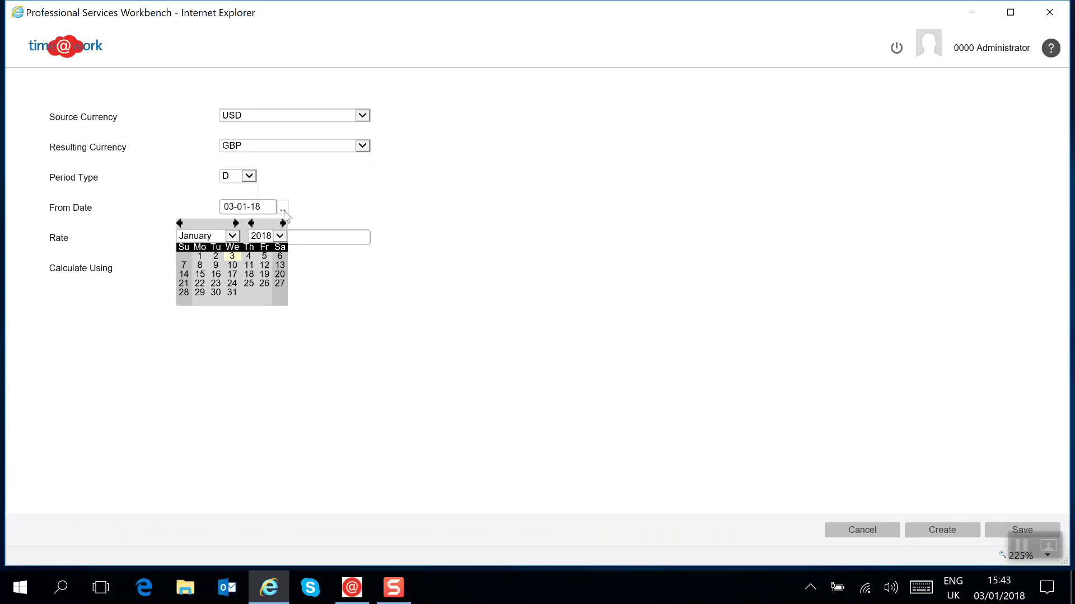
{"action": "left_click", "coordinate": [216, 257]}
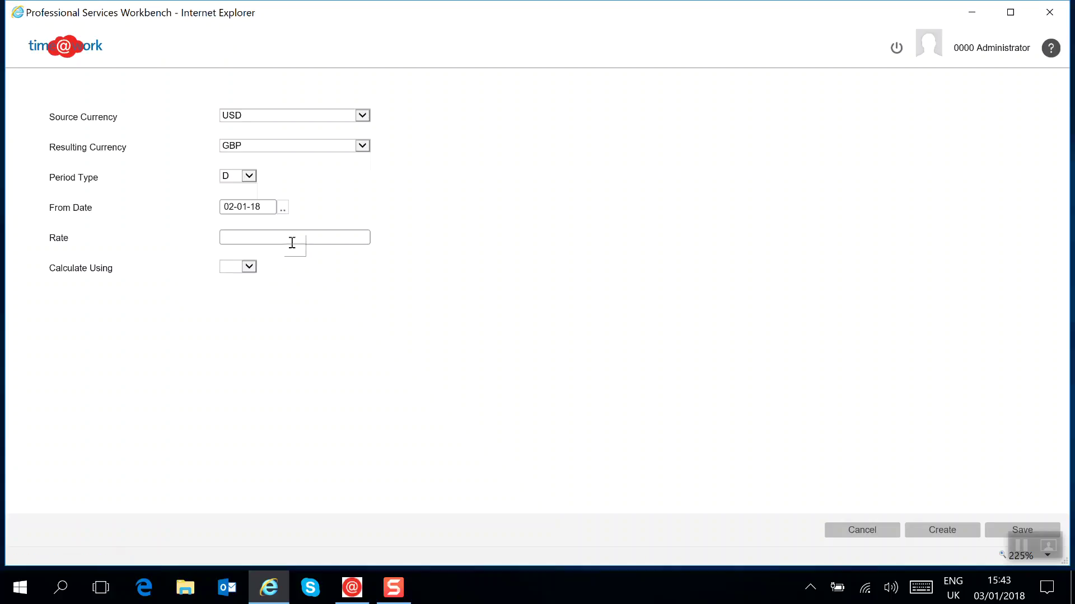
Step: Set the rate to 1.451 with division (/) as the calculation, save the record and return to the exchange rates list
{"action": "left_click", "coordinate": [238, 237]}
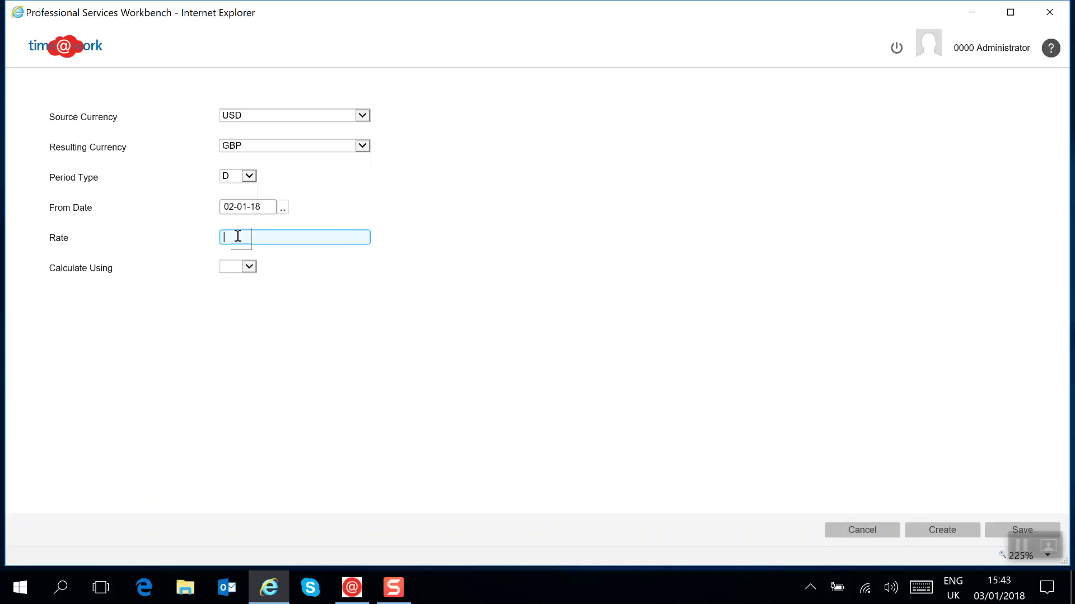
{"action": "type", "text": "1.46"}
{"action": "type", "text": "1.451"}
{"action": "left_click", "coordinate": [249, 267]}
{"action": "left_click", "coordinate": [229, 287]}
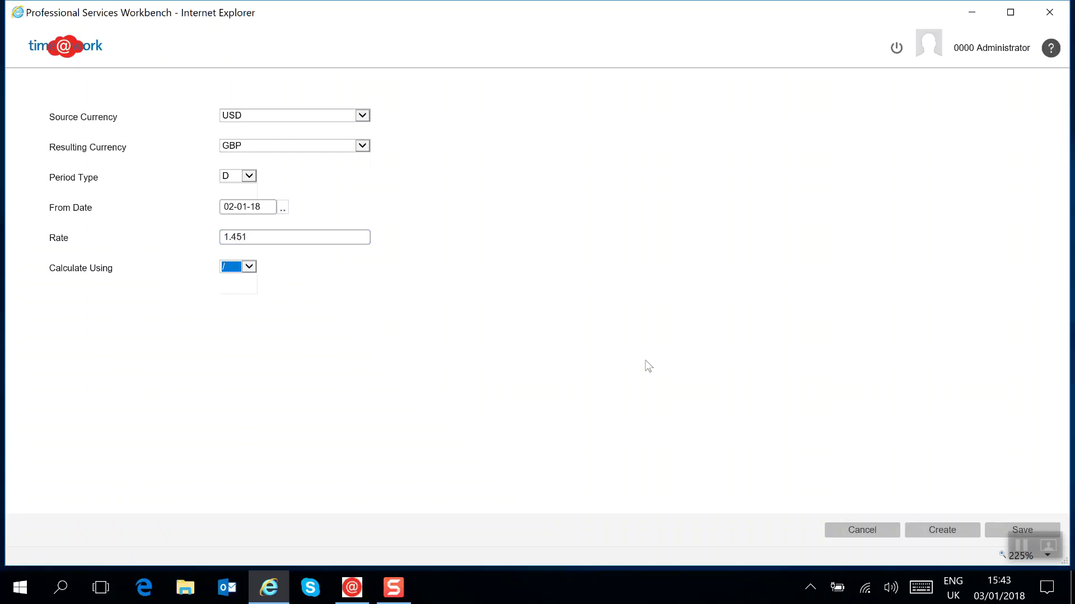
{"action": "left_click", "coordinate": [999, 529]}
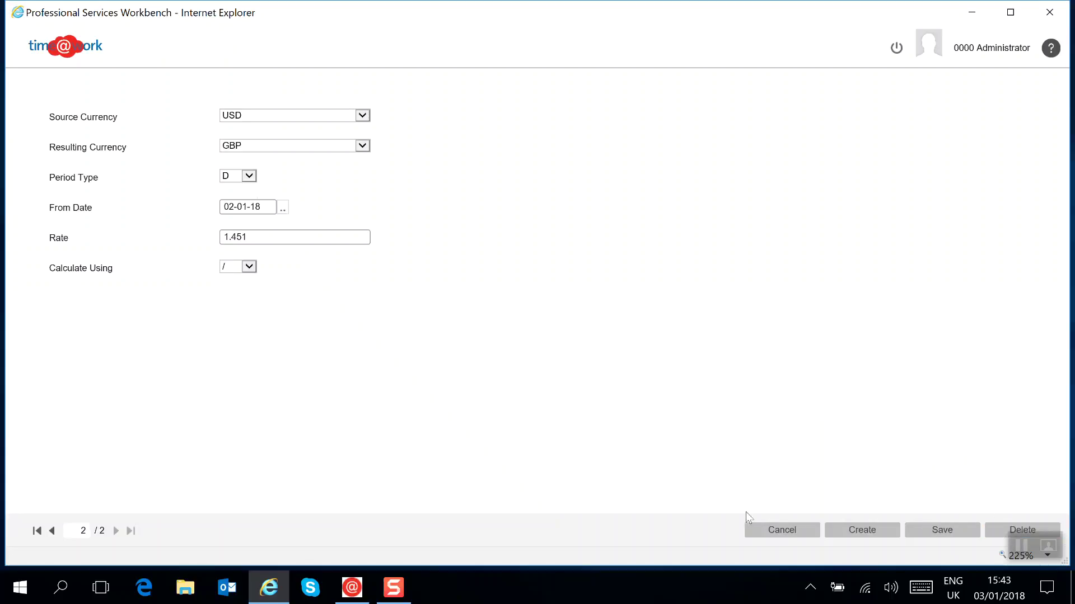
{"action": "left_click", "coordinate": [773, 534]}
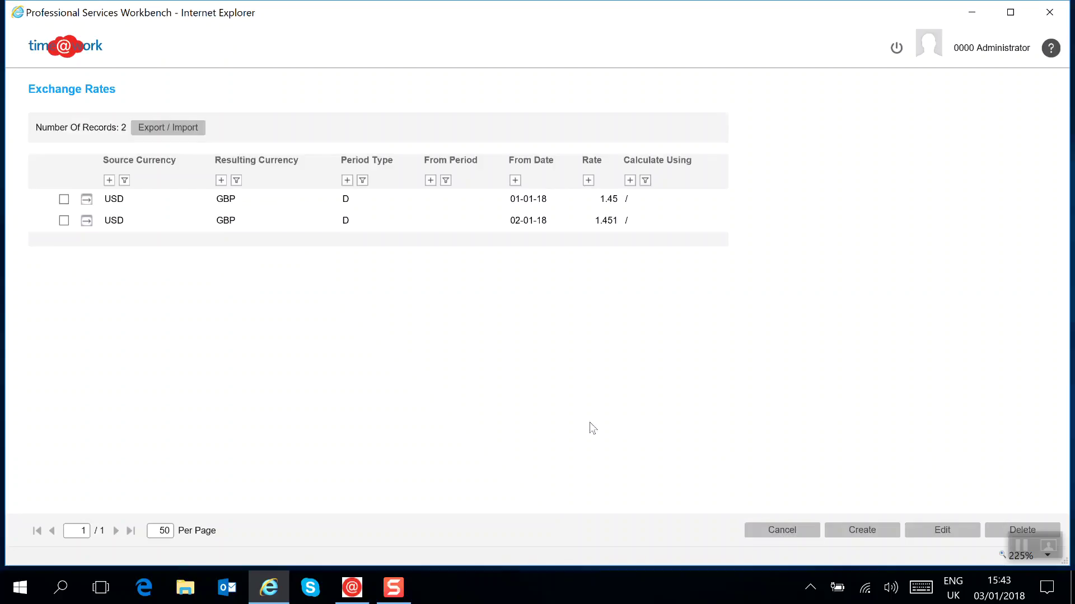